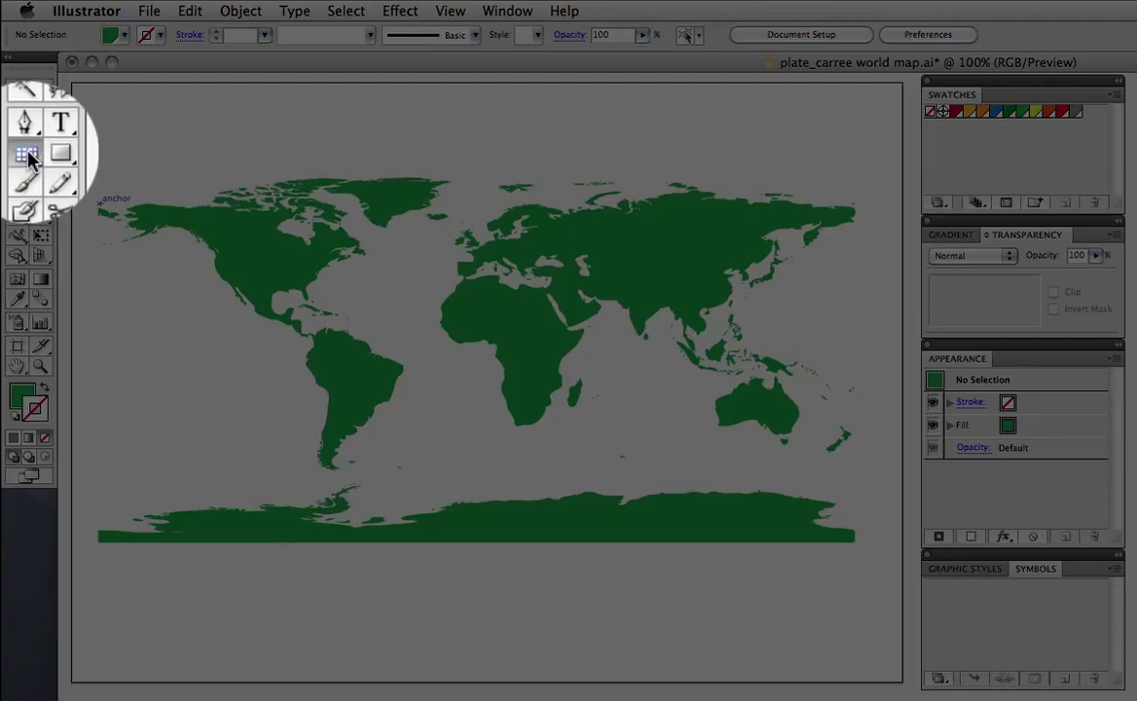
Draw a rectangular grid with 12 horizontal and 20 vertical dividers spanning the world map corner to corner
double_click(27, 158)
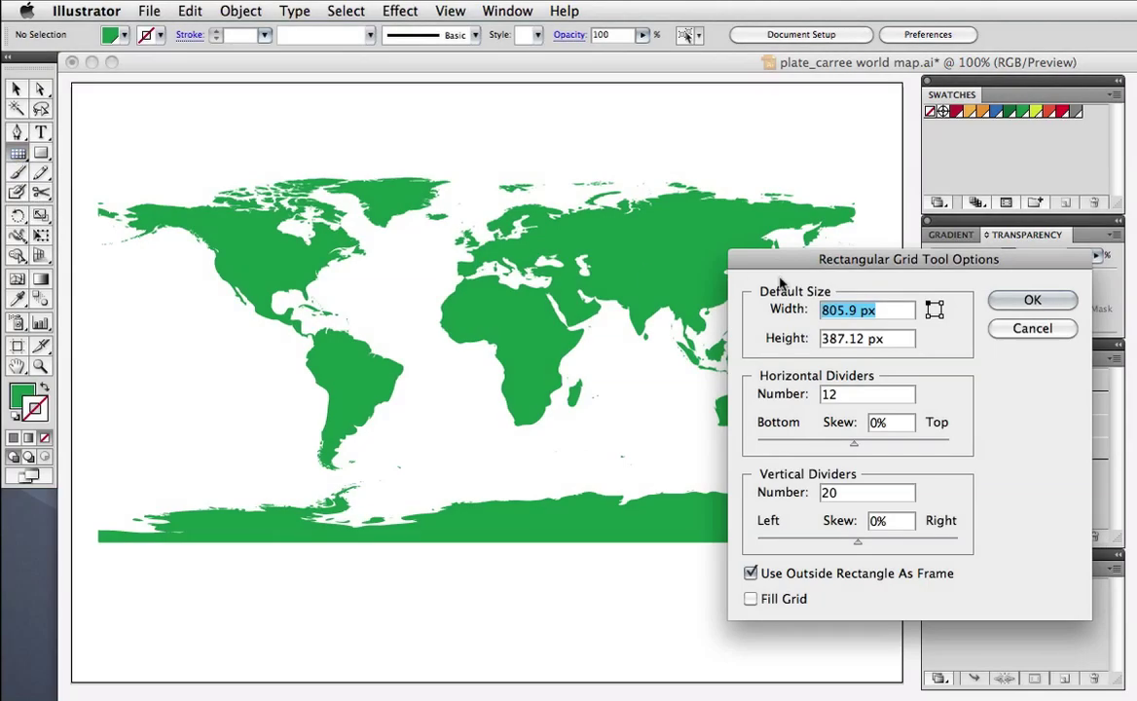
drag(786, 267, 654, 225)
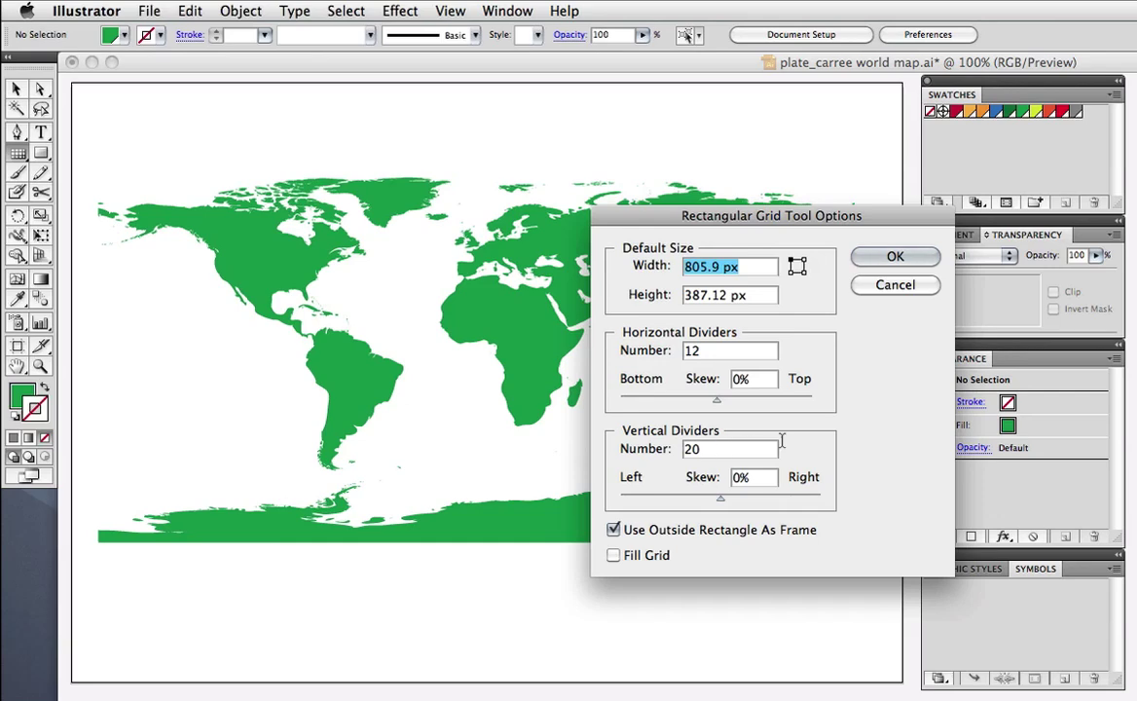
click(884, 259)
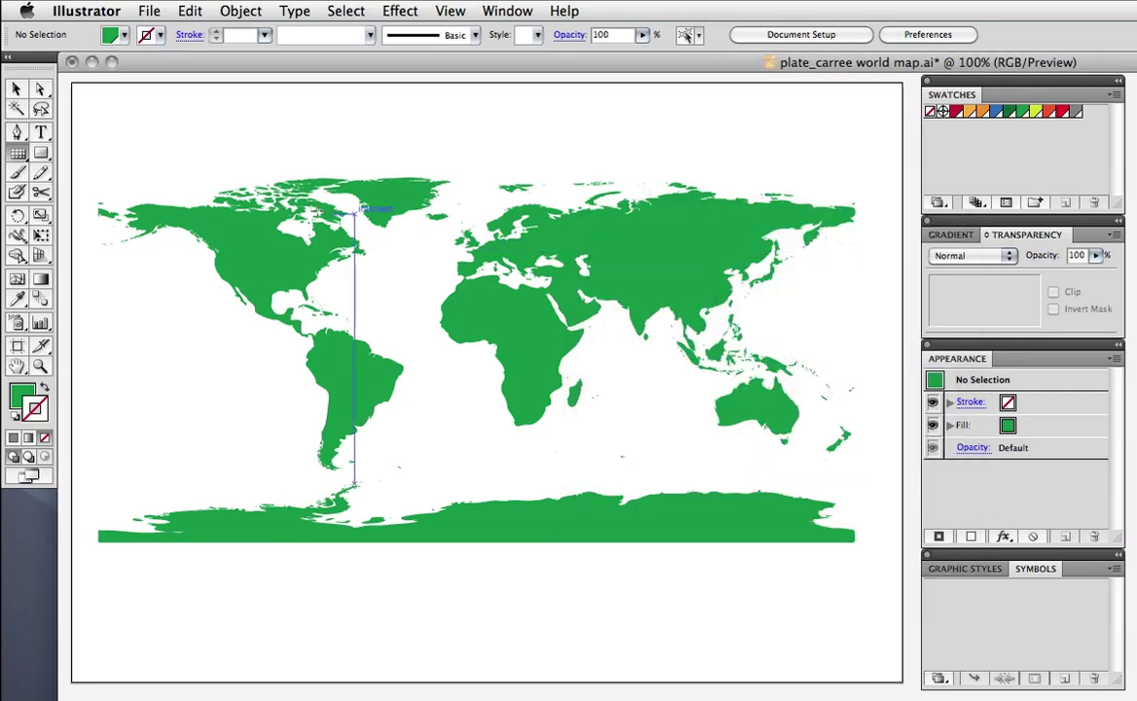
drag(100, 176, 854, 541)
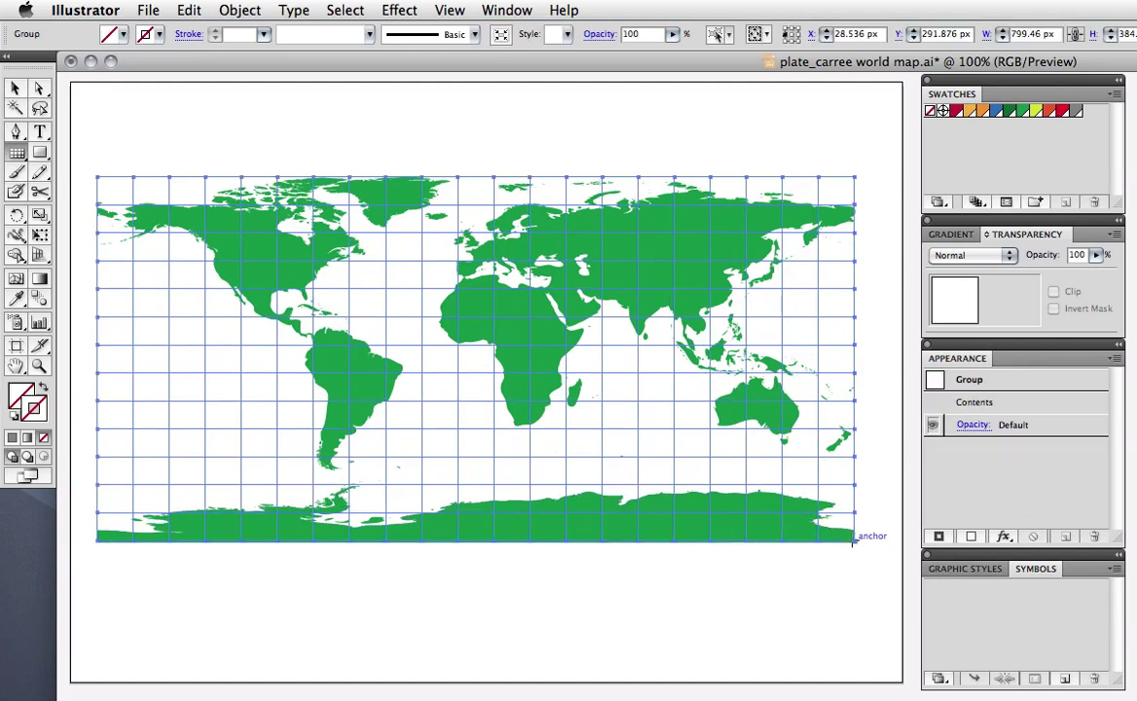
Give the grid lines a grey stroke at 0.5 pt weight
click(1078, 117)
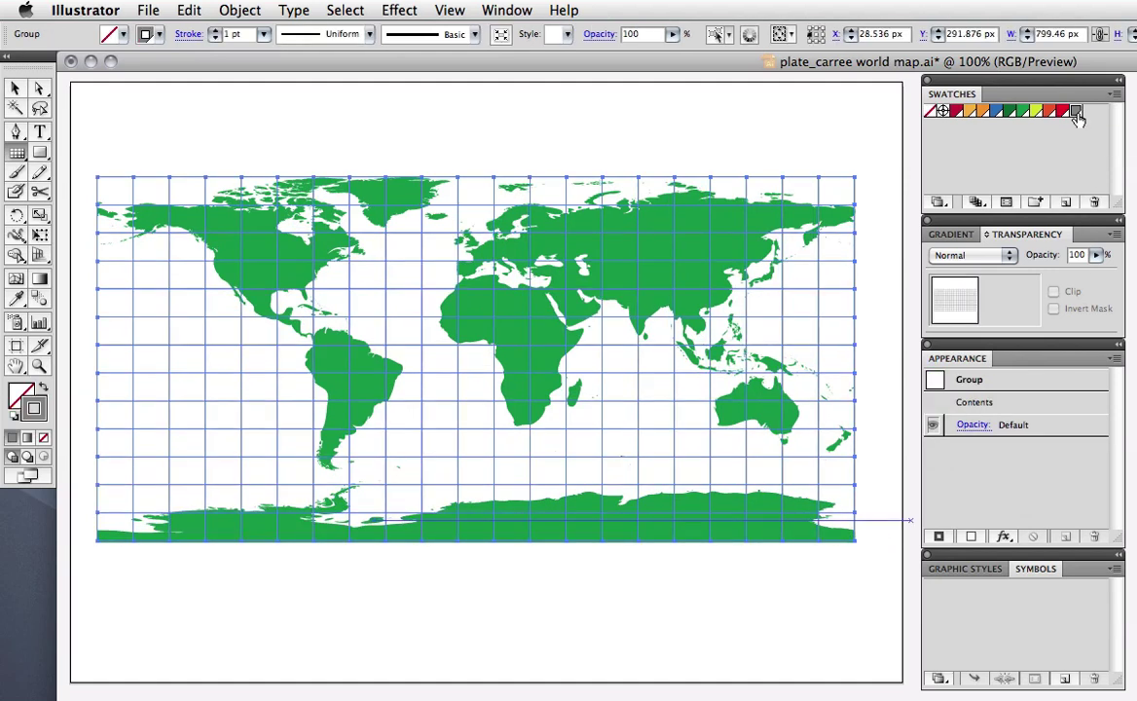
click(265, 36)
scroll(262, 36, up, 3)
click(263, 35)
click(582, 172)
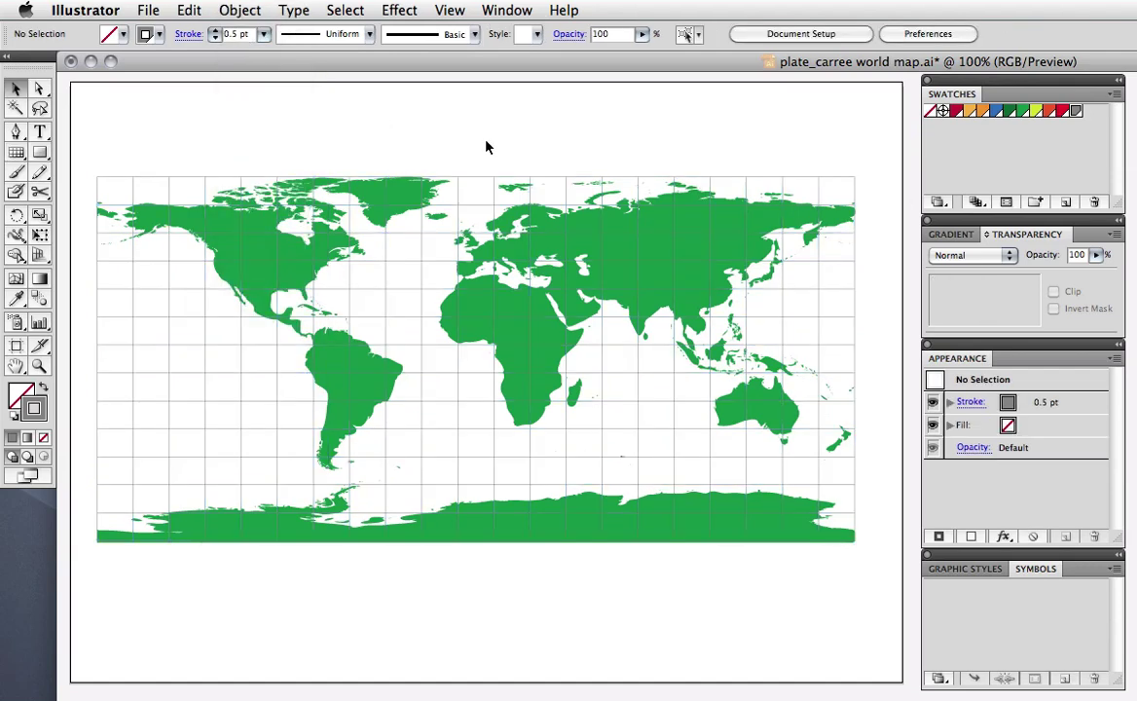
Send the grid to the back, behind the green continents
click(854, 380)
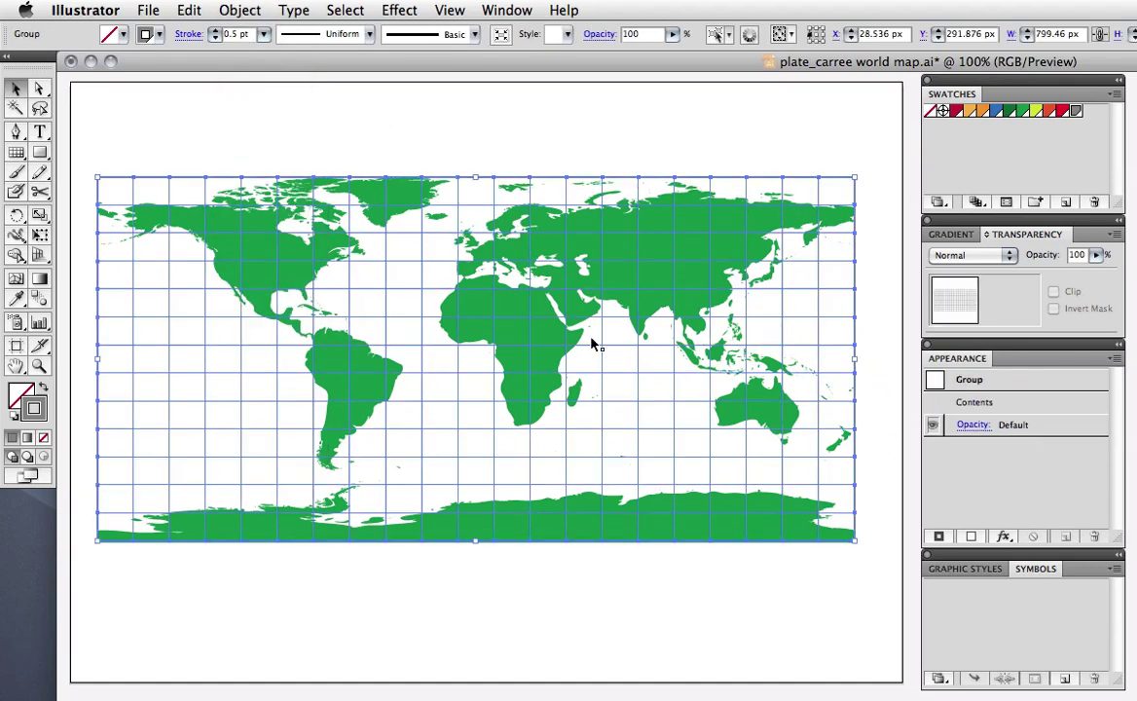
right_click(426, 316)
mouse_move(525, 467)
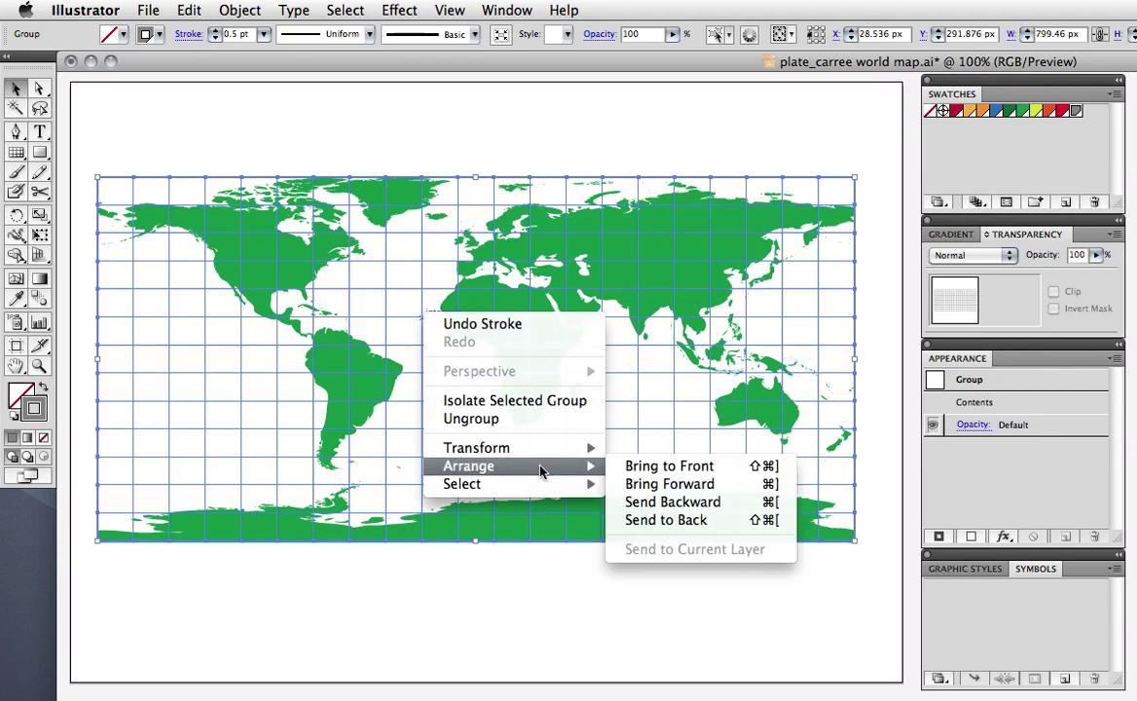
click(681, 520)
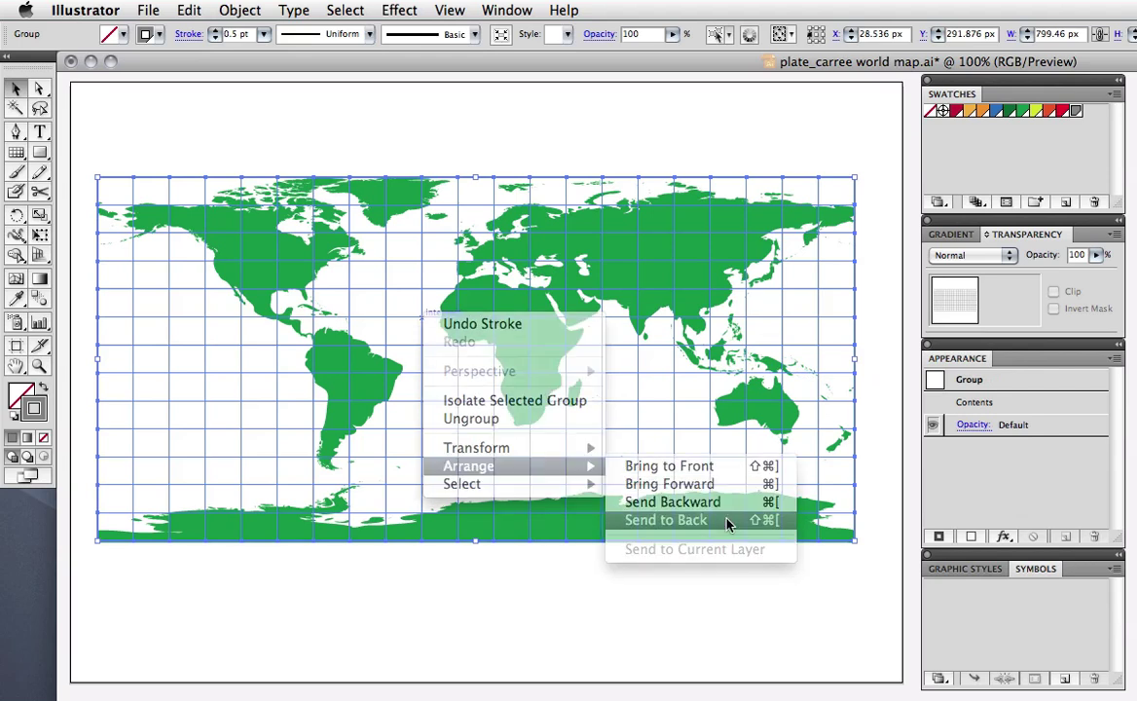
click(881, 606)
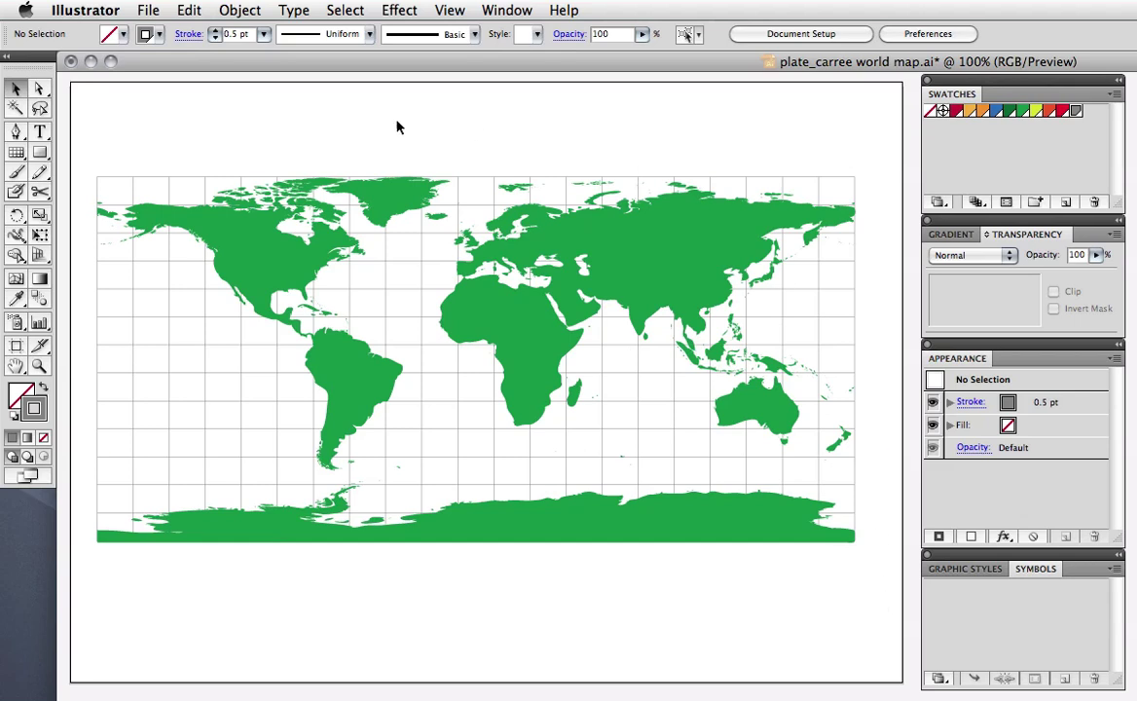
Save the selected map and grid as a new symbol named 'map'
drag(171, 125, 713, 557)
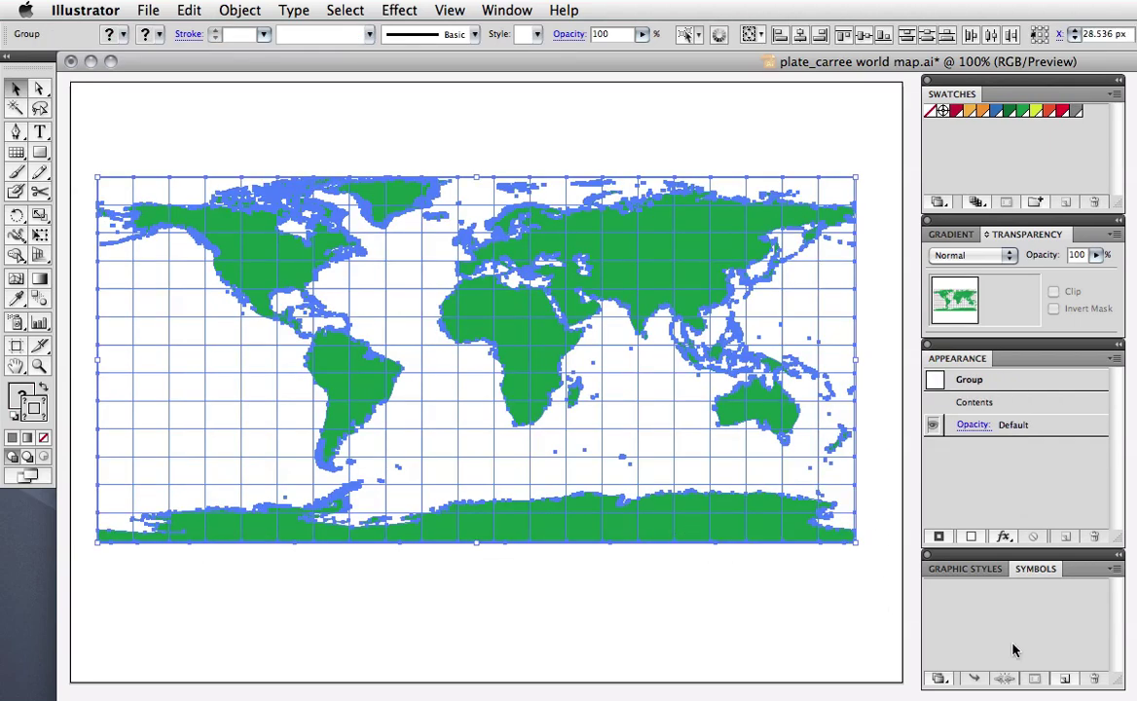
click(1063, 680)
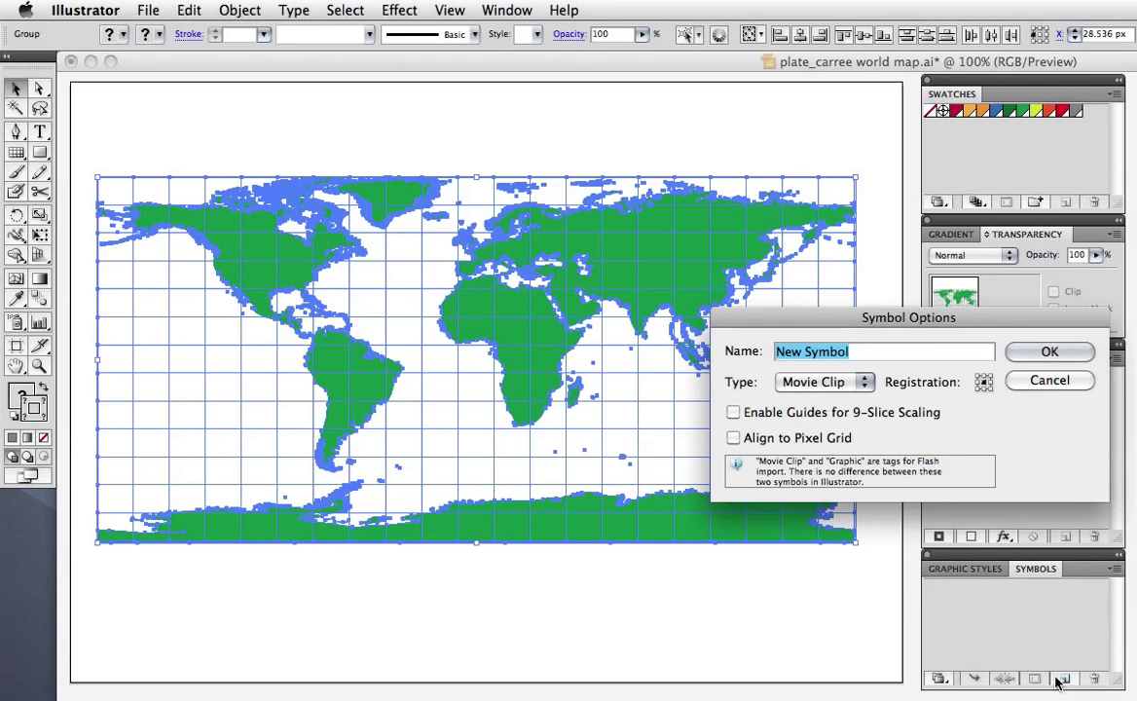
text(map)
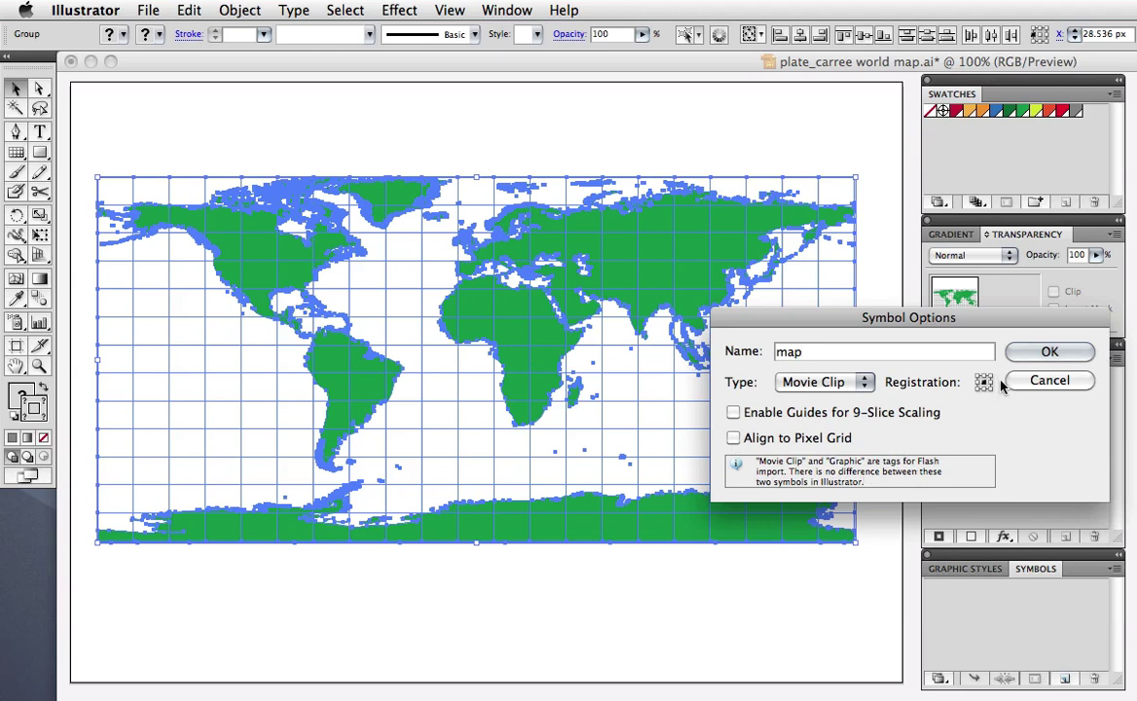
click(1022, 354)
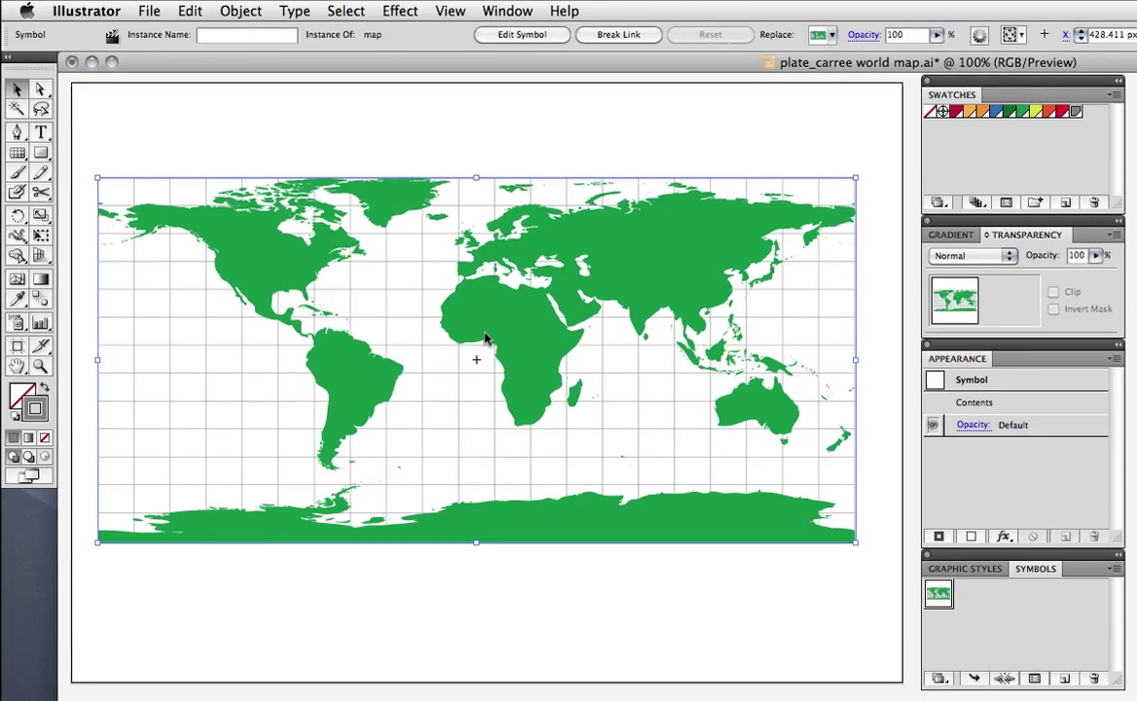
Move the map instance off the artboard and draw a large red-outlined circle there
drag(487, 338, 964, 633)
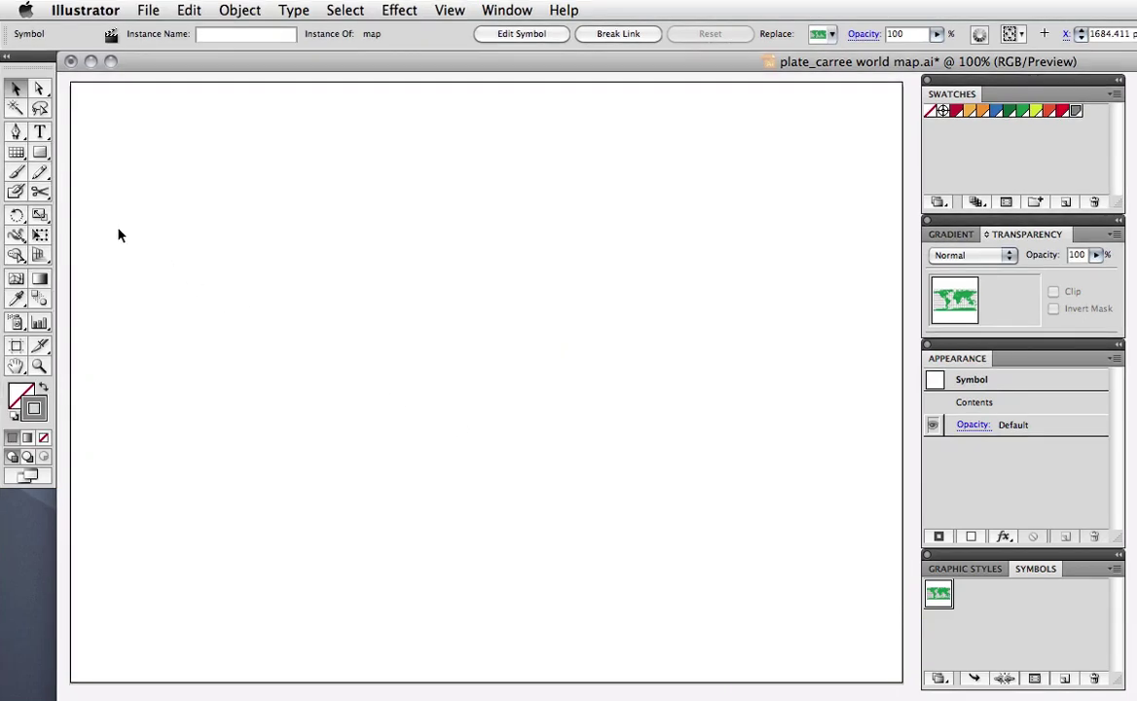
drag(39, 153, 107, 197)
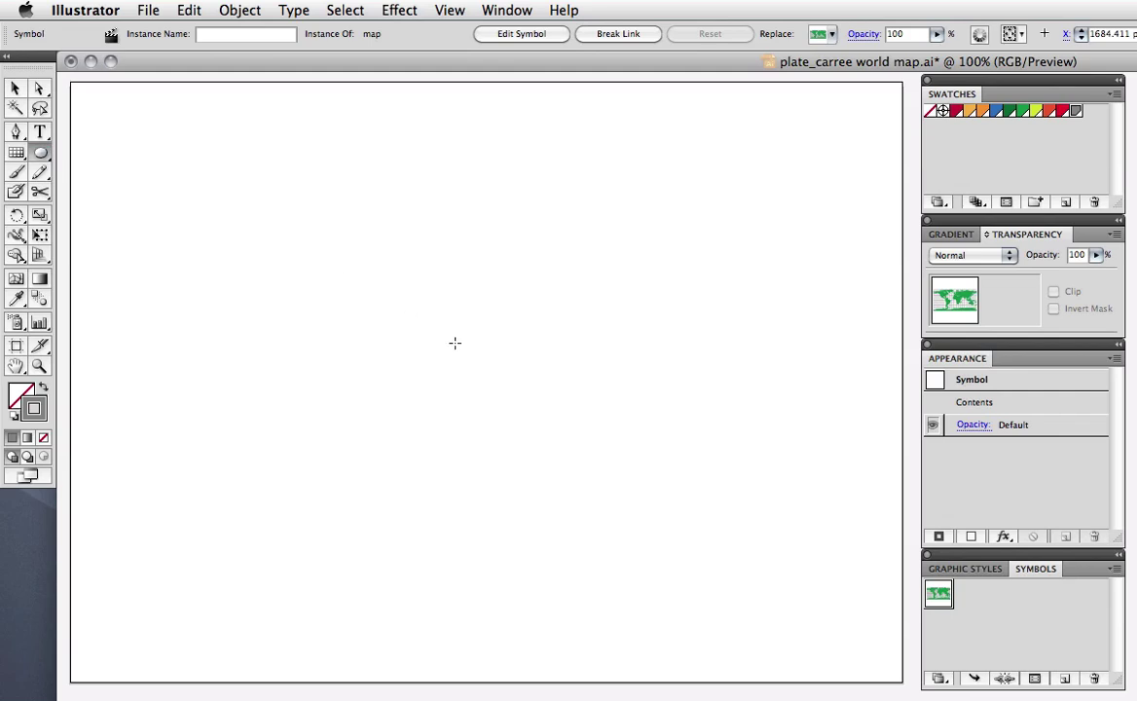
drag(455, 343, 209, 185)
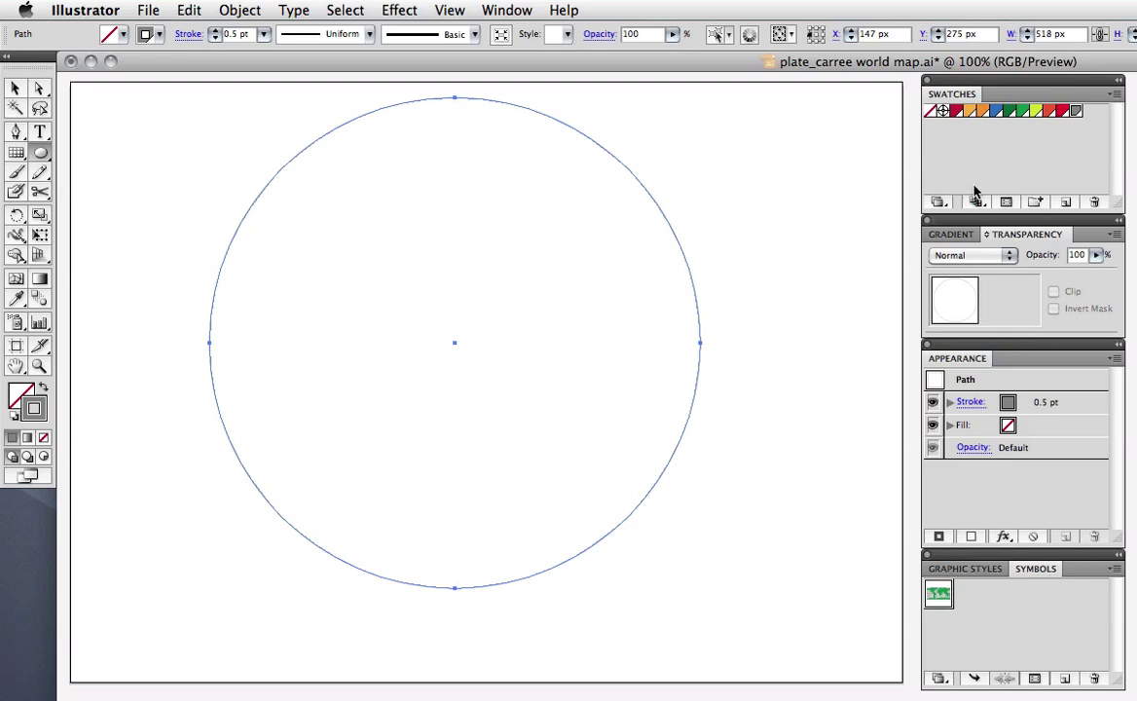
click(959, 109)
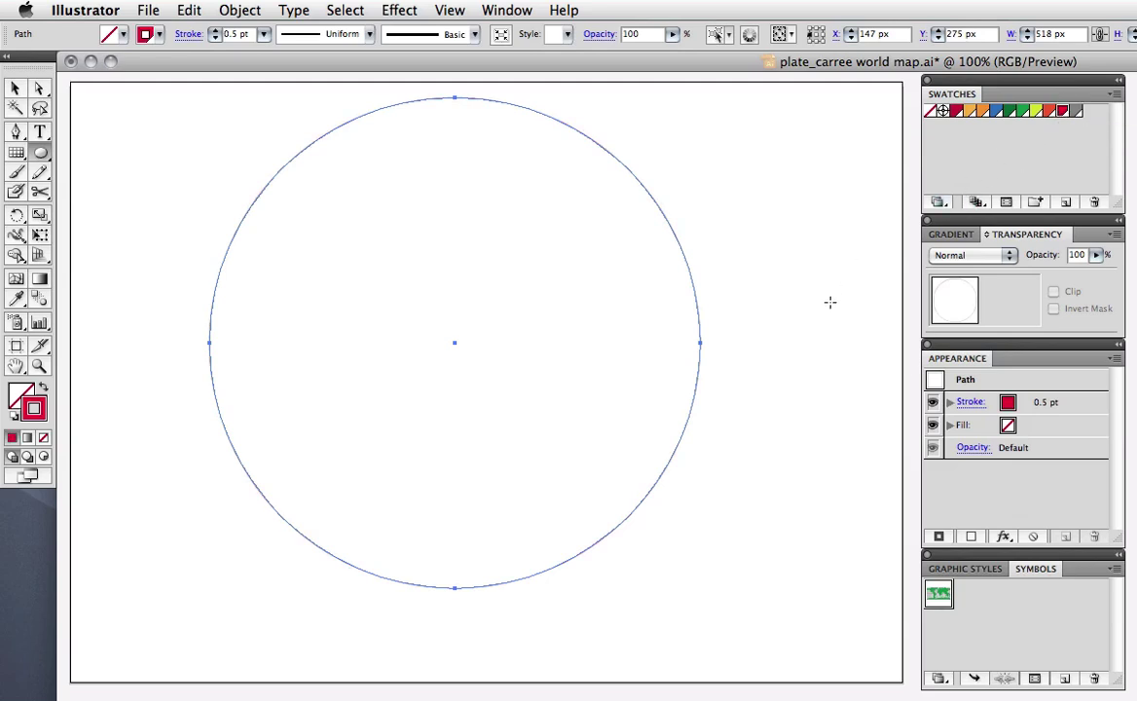
Delete the circle's left anchor point to leave a right half-circle
click(39, 89)
click(209, 345)
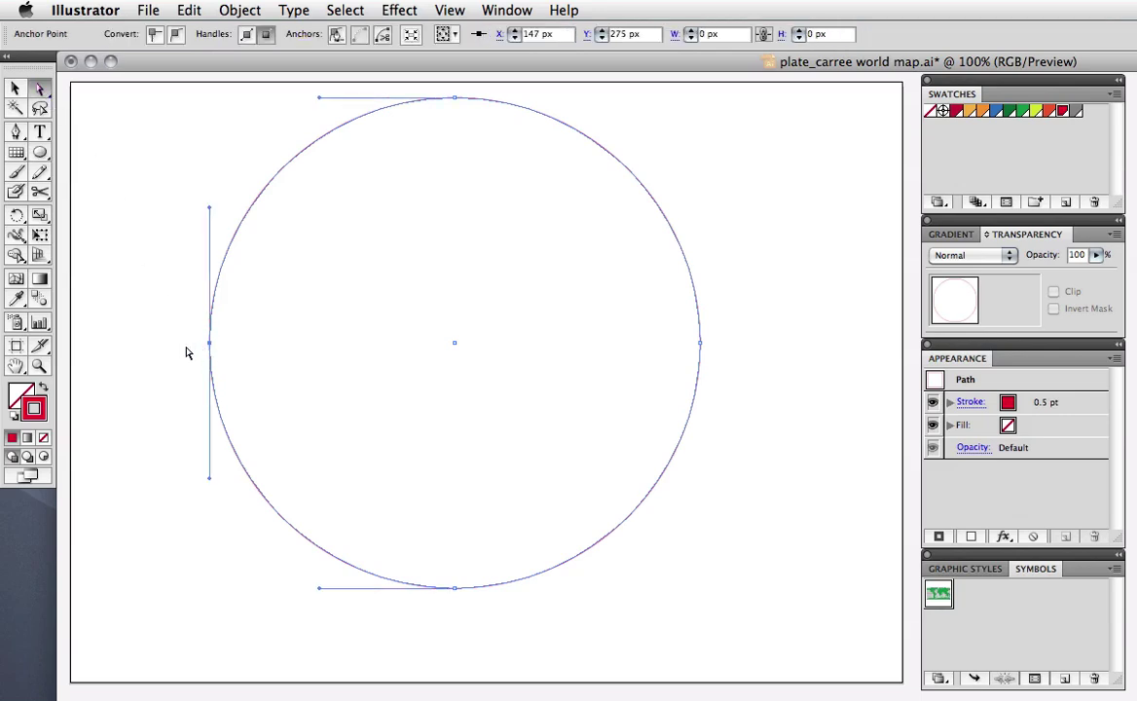
key(Delete)
click(226, 377)
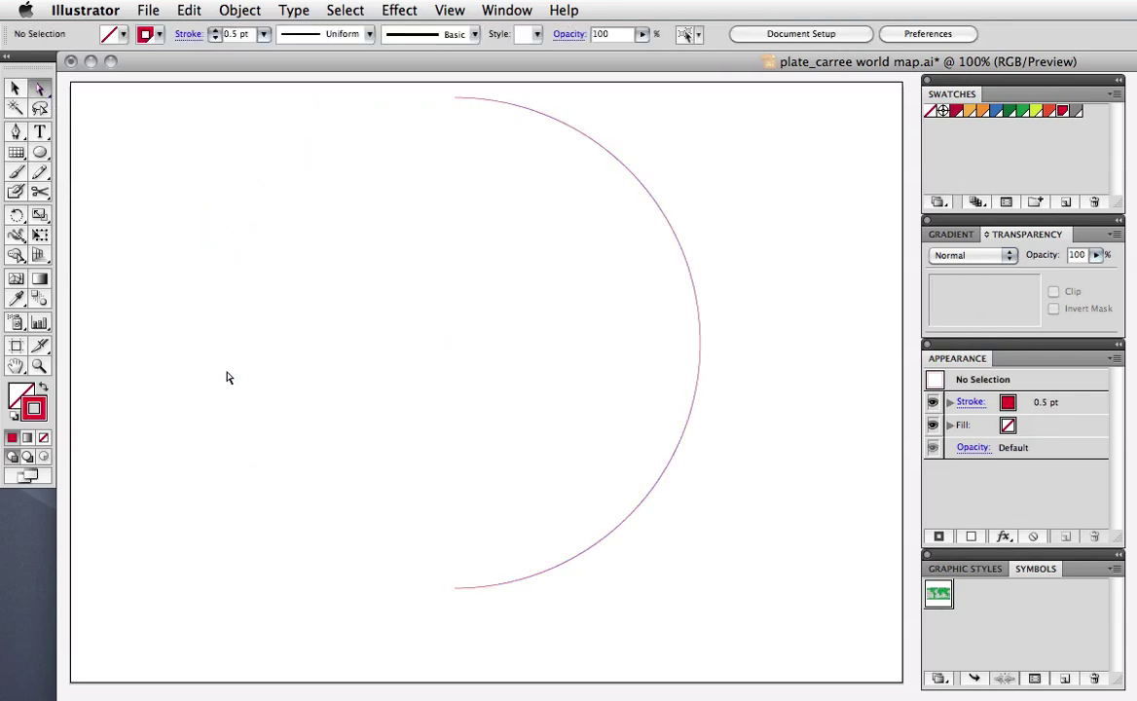
Apply a 3D Revolve effect to the semicircle with Preview turned on
key(v)
click(700, 331)
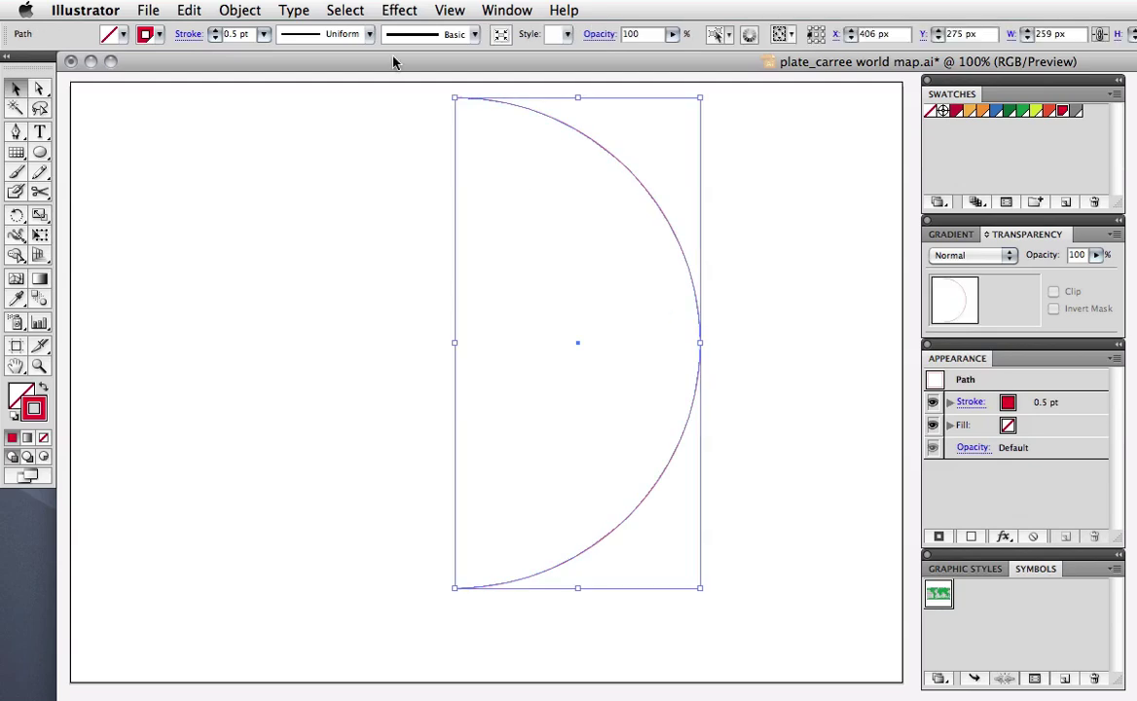
click(399, 10)
mouse_move(421, 130)
click(744, 148)
drag(1119, 81, 767, 90)
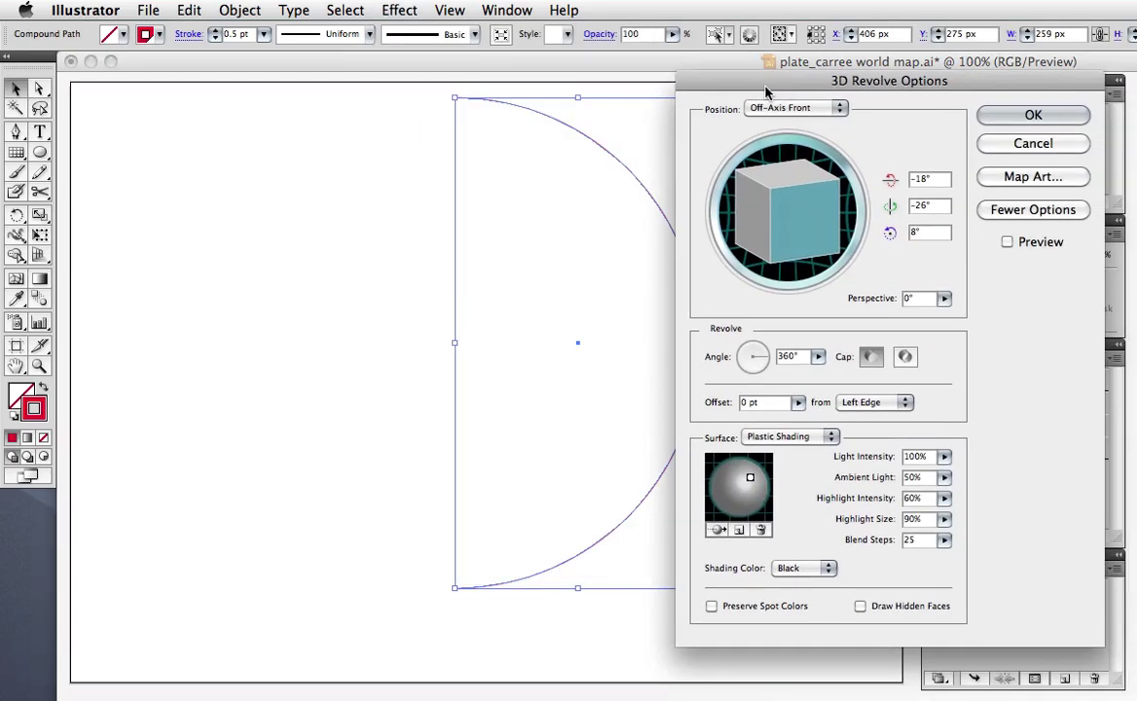
click(1006, 242)
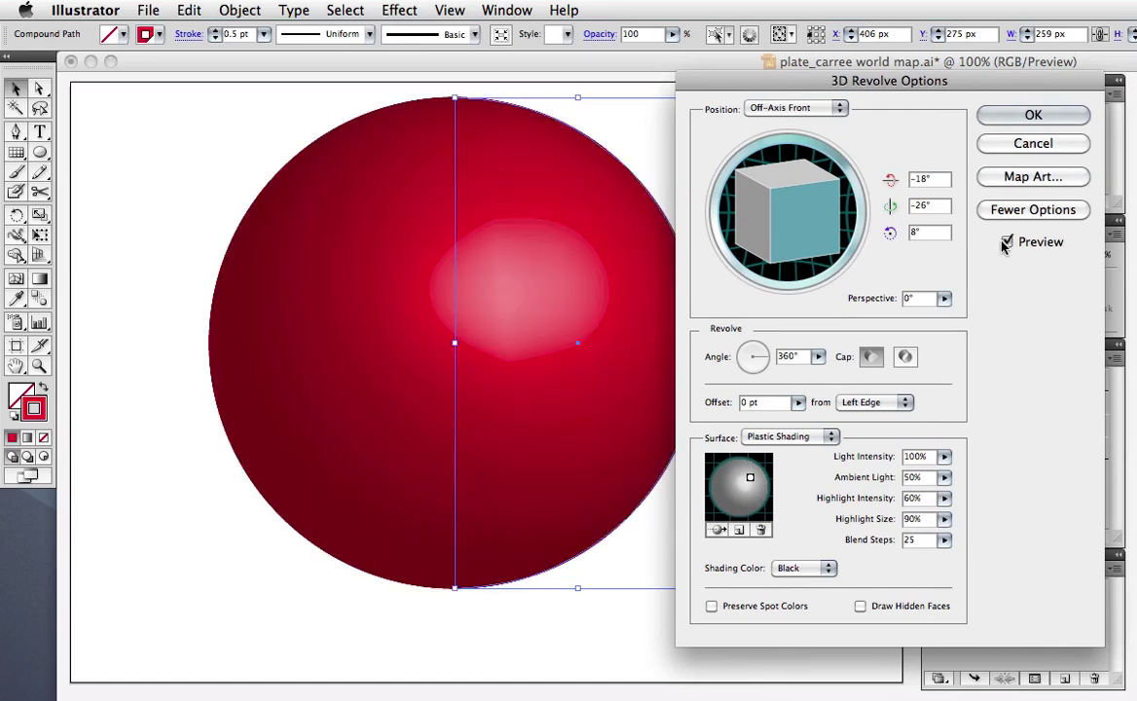
Move the light source to the sphere's upper left in the surface options
click(1001, 212)
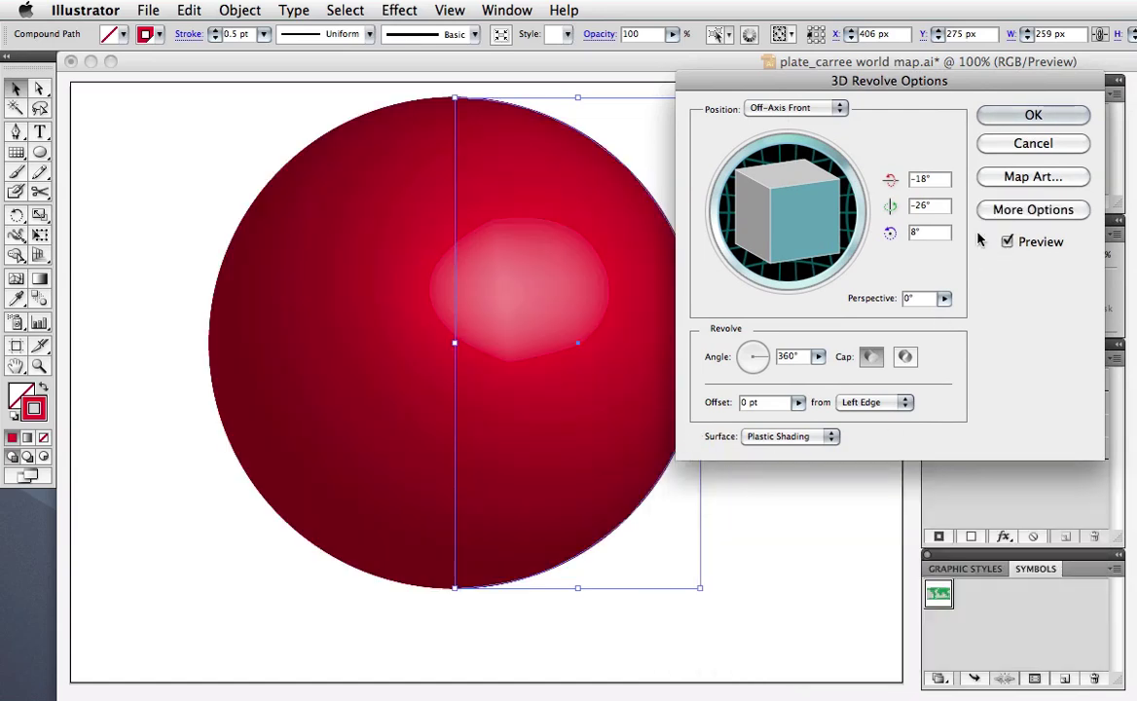
click(993, 213)
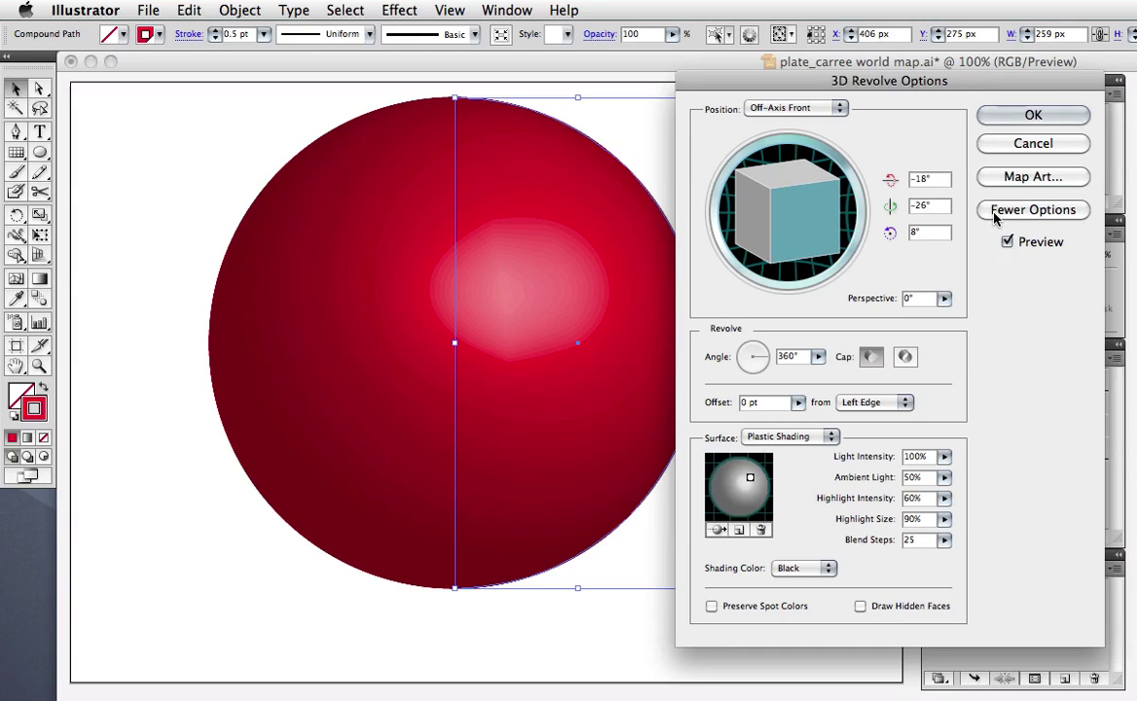
drag(749, 477, 731, 483)
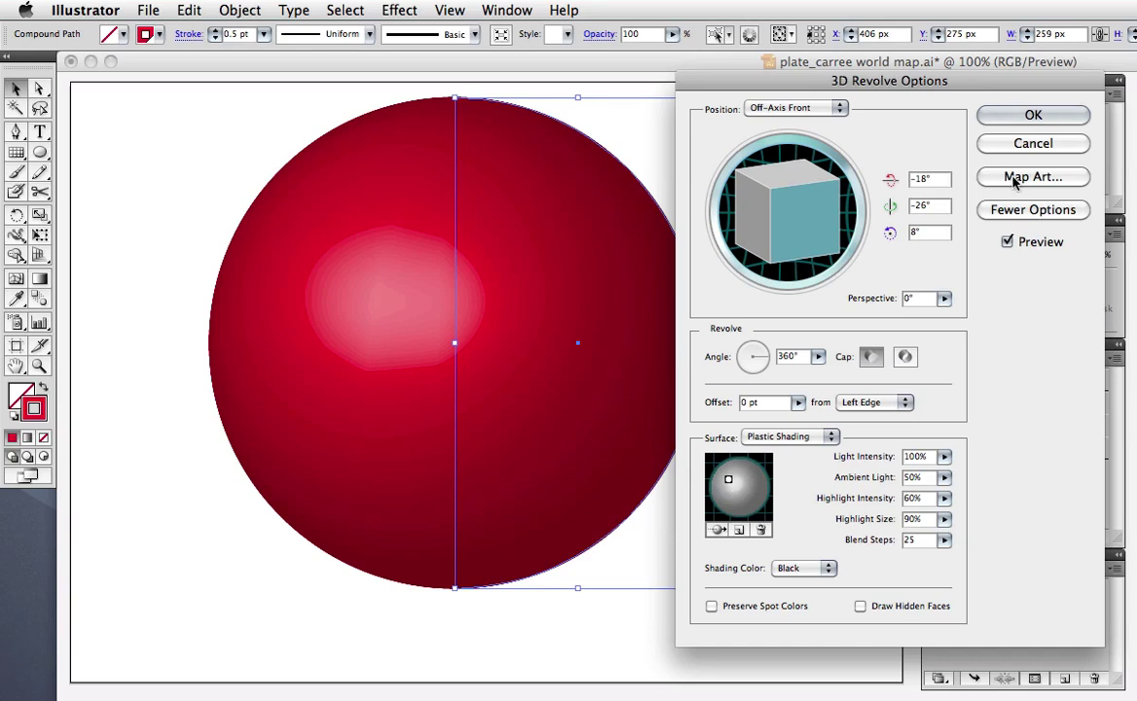
Map the 'map' symbol onto the sphere surface, scaled to fit, and confirm the Map Art settings
click(1015, 175)
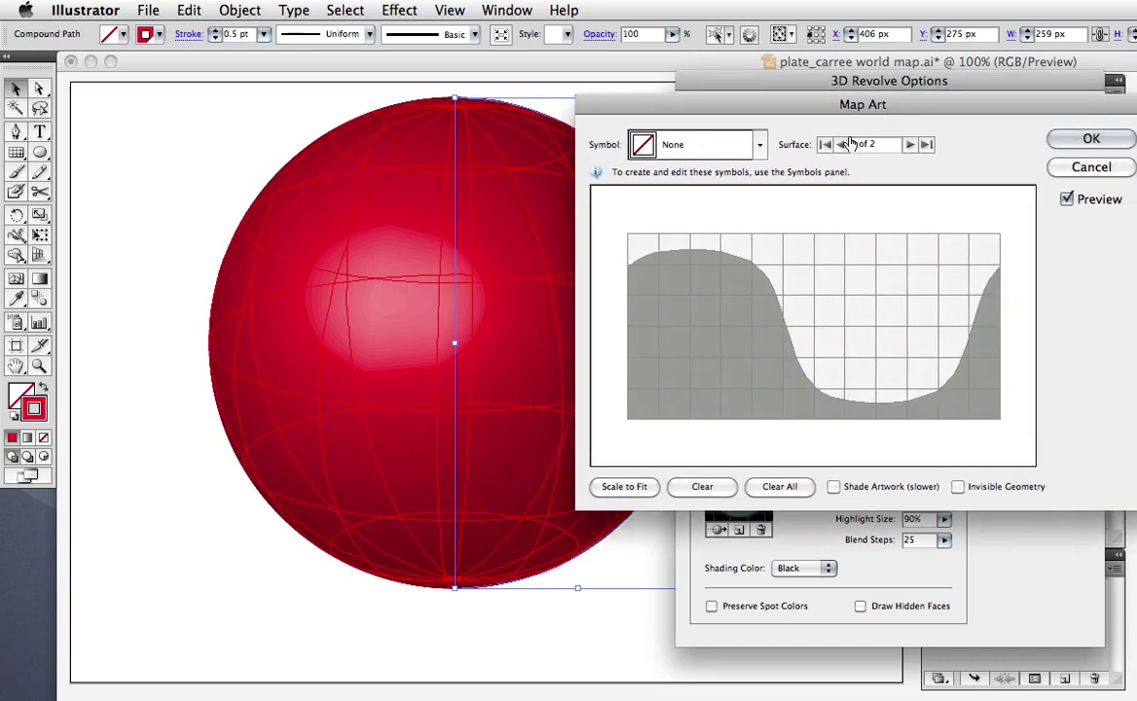
click(759, 145)
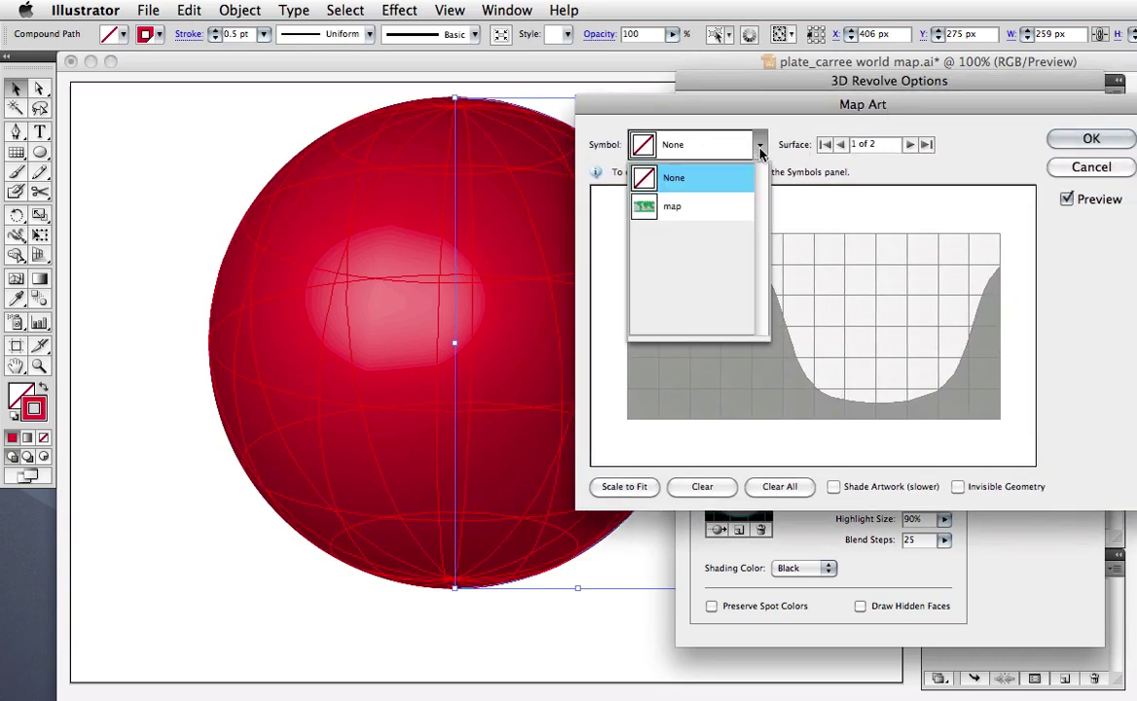
click(710, 209)
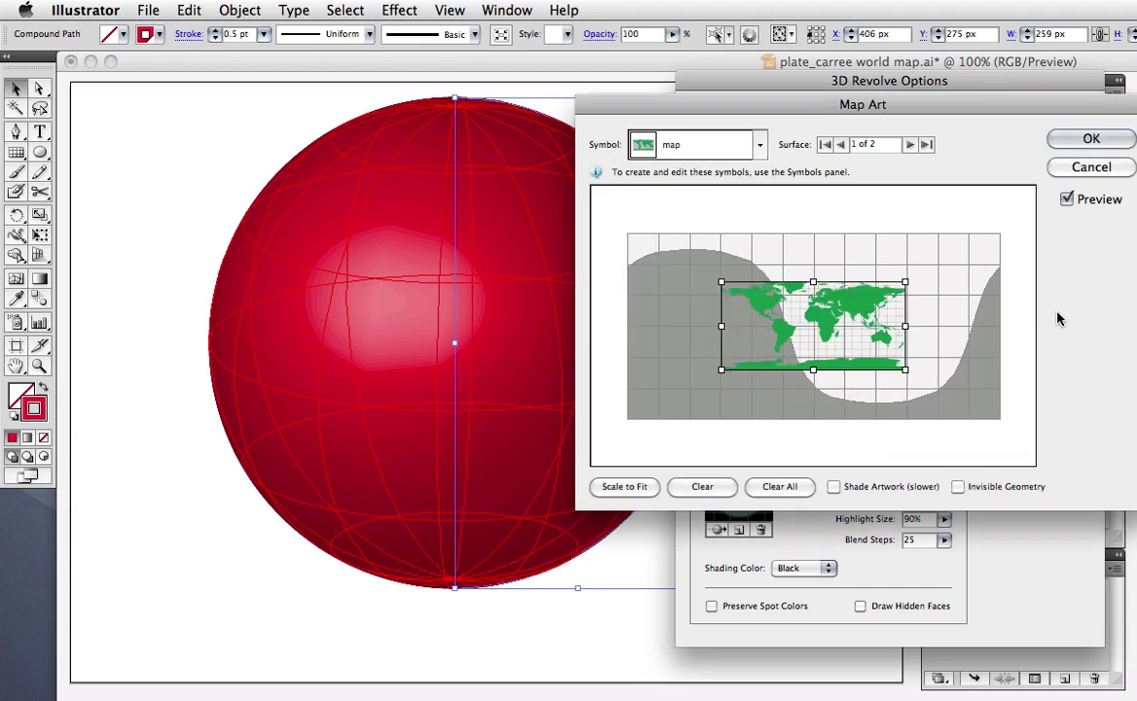
click(650, 488)
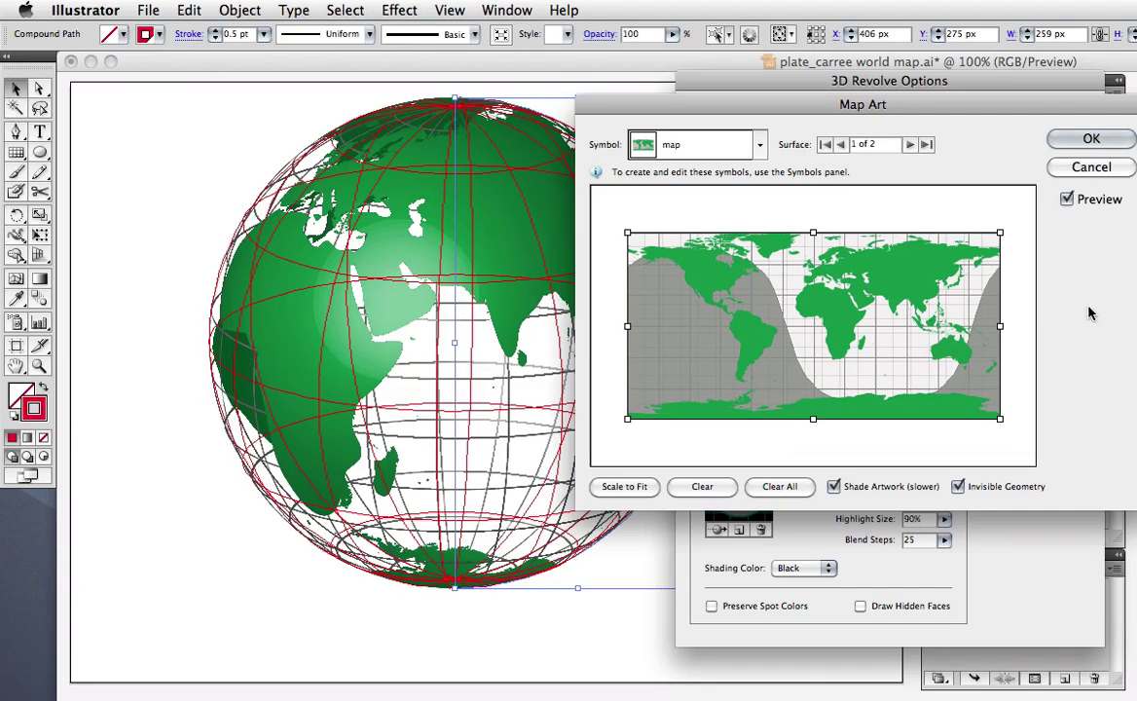
click(1090, 140)
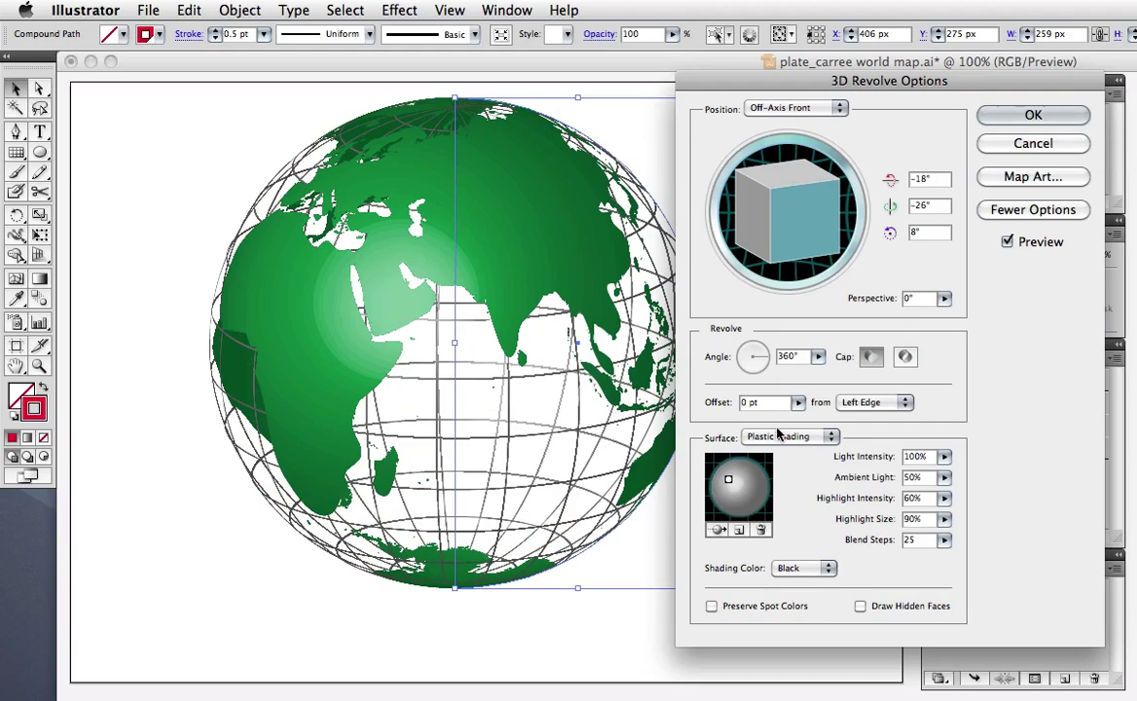
Revolve the blue half-disc in 3D with a Wireframe surface and Preview on
drag(779, 212, 802, 208)
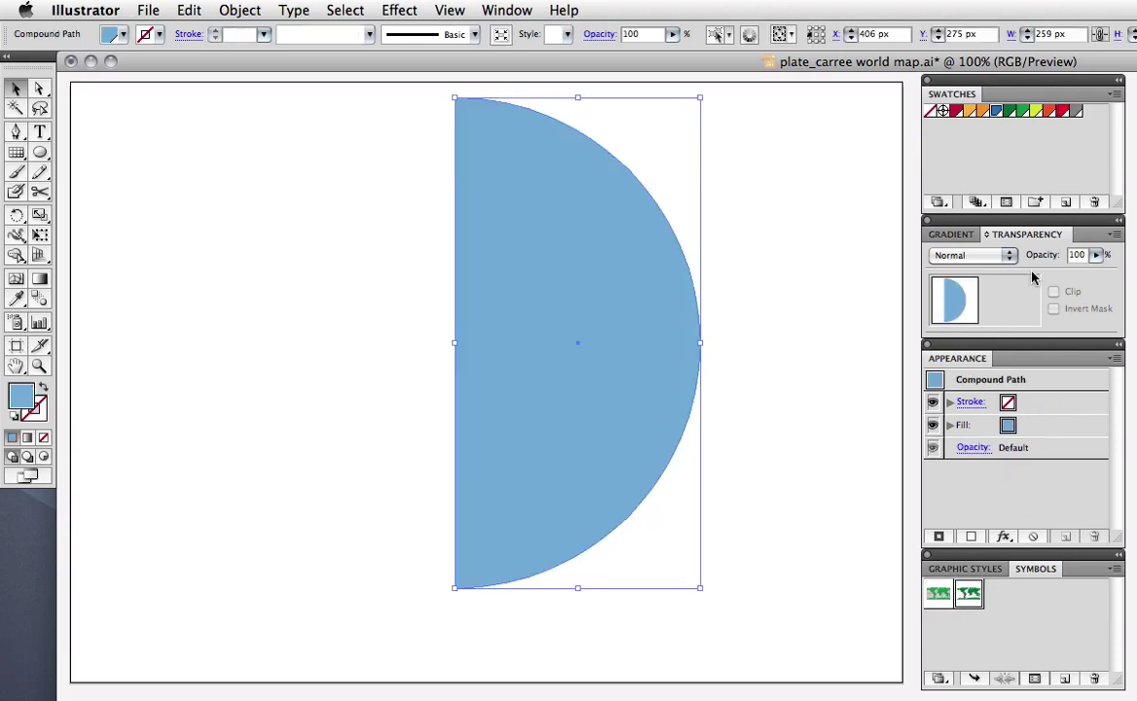
click(399, 10)
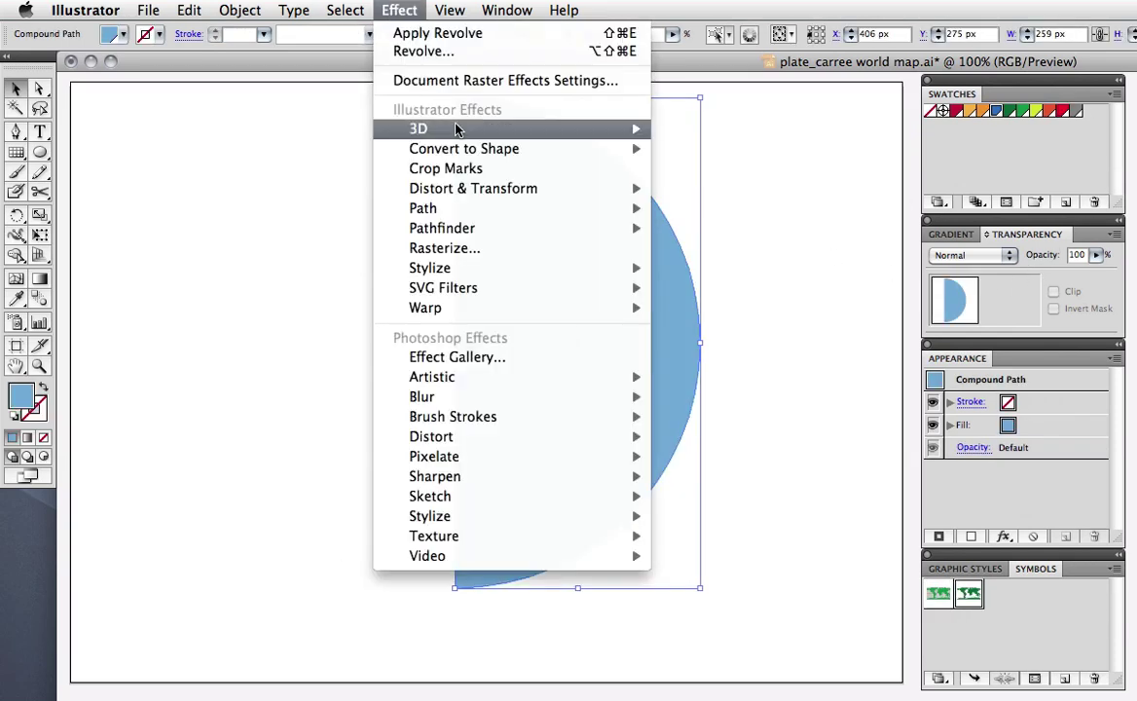
mouse_move(560, 132)
click(726, 148)
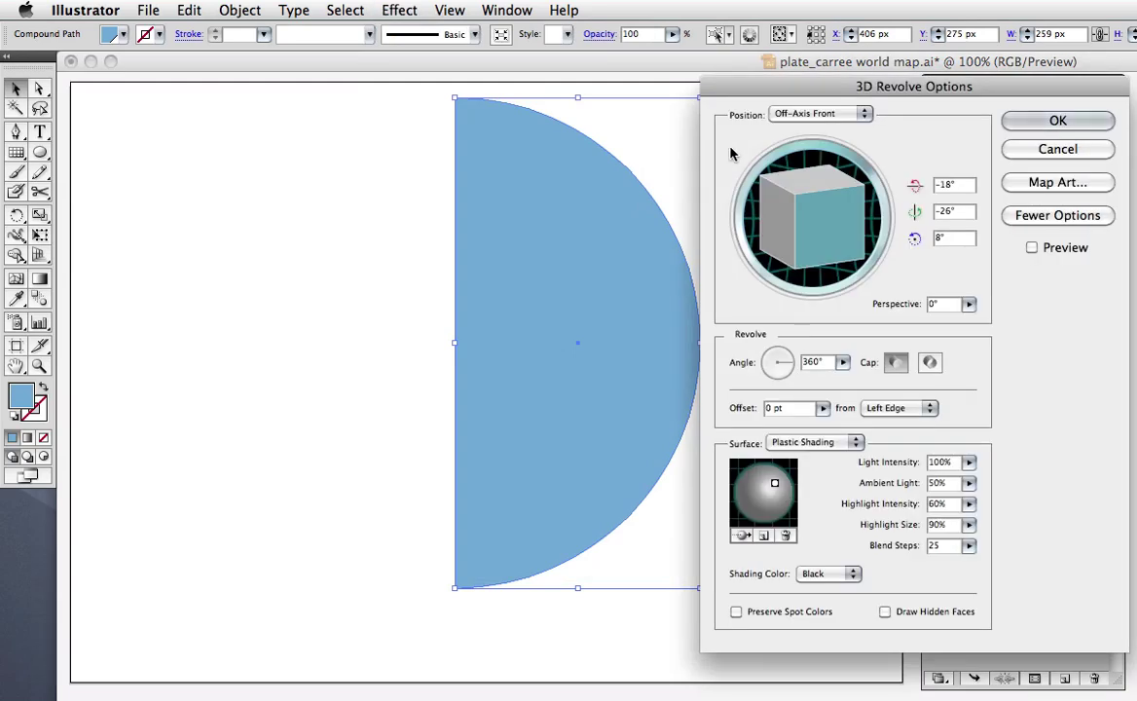
click(814, 443)
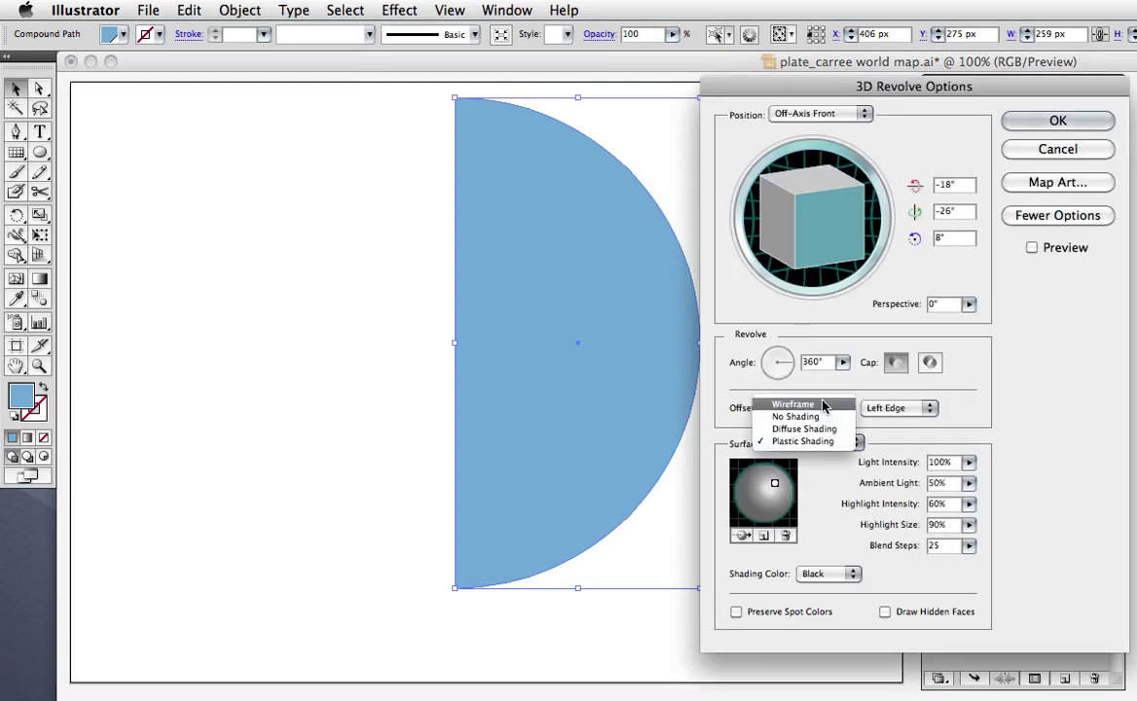
click(813, 405)
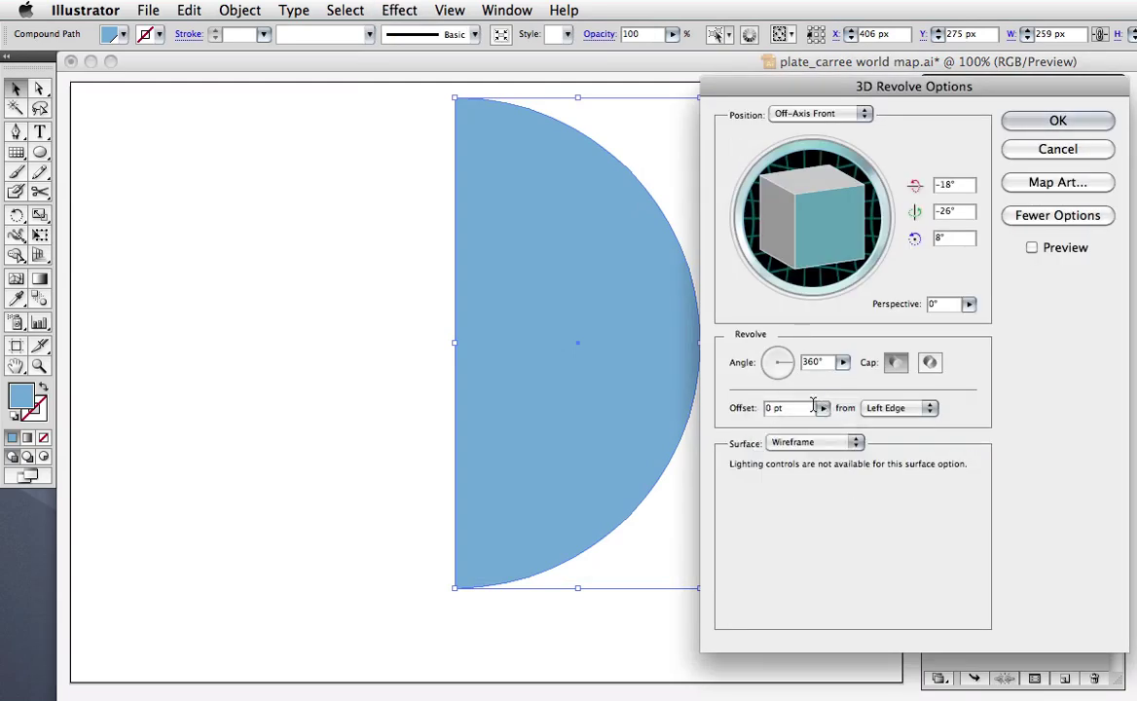
click(1032, 248)
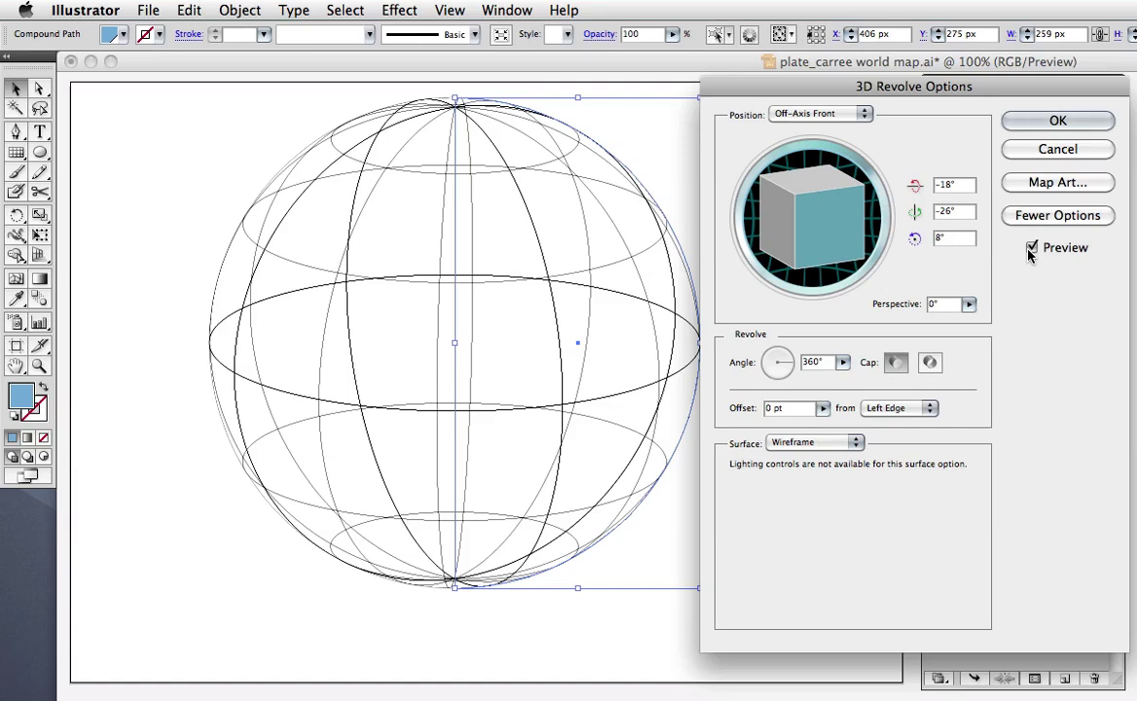
Choose the 'map plain' symbol as the wireframe sphere's map art
click(1027, 183)
click(888, 128)
click(827, 218)
Scale the map plain art to fit, apply the revolve, and swap fill and stroke with Shift+X
click(761, 469)
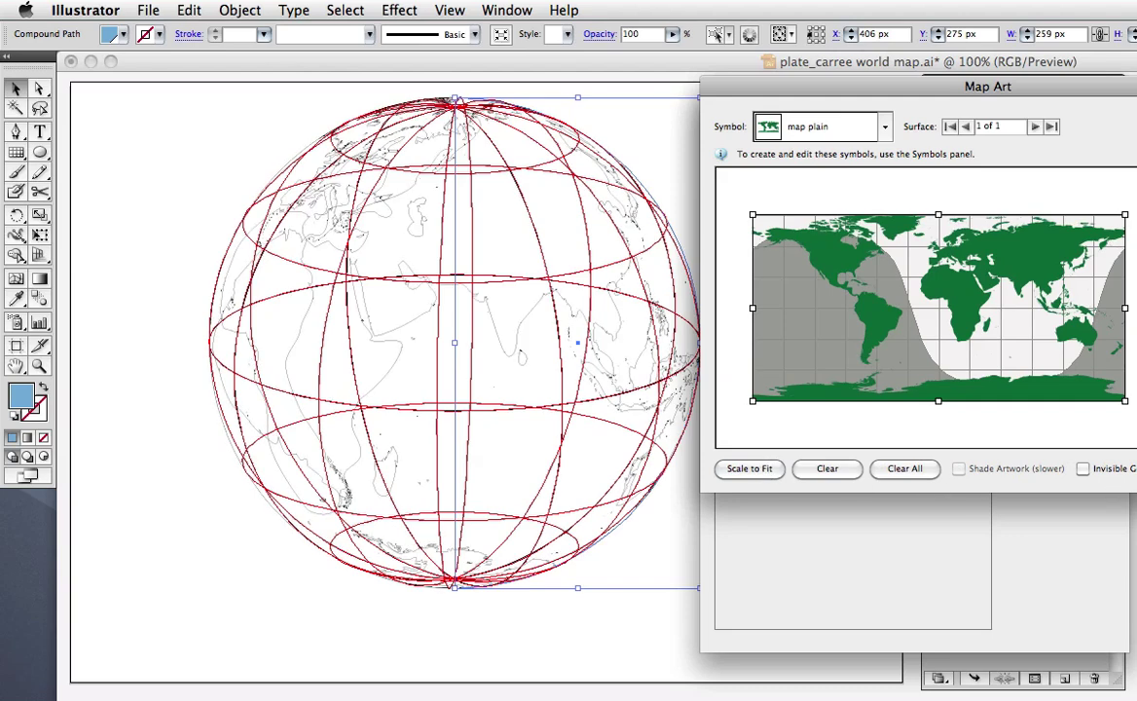
key(Return)
click(1092, 119)
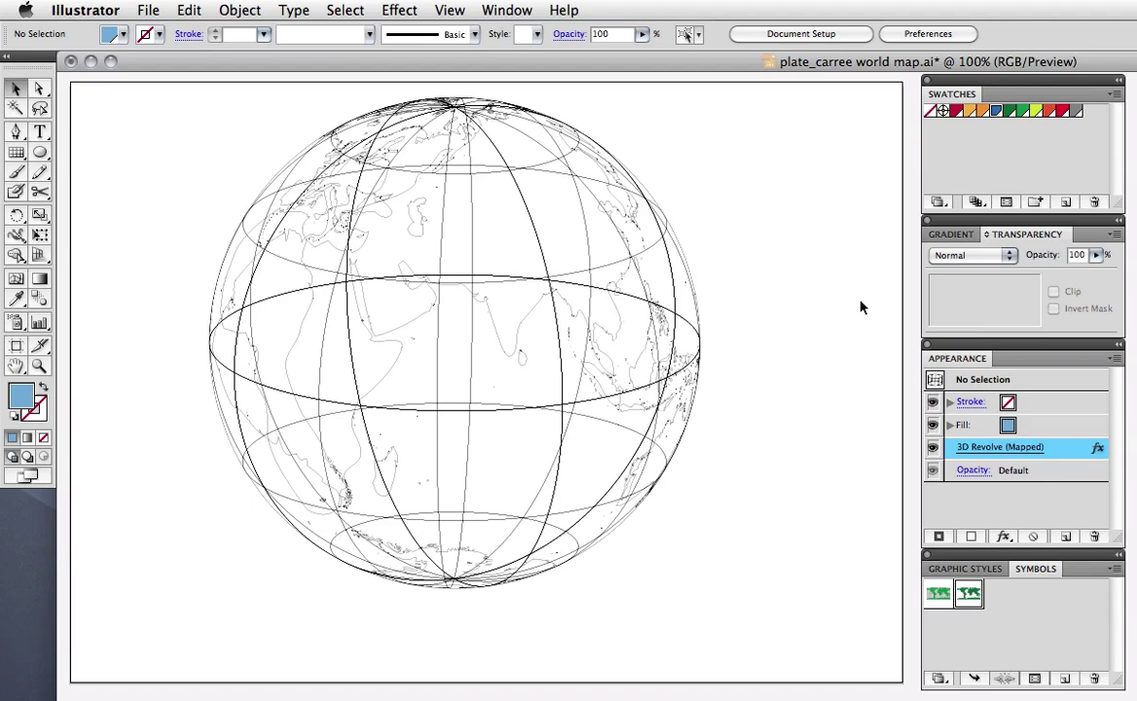
key(shift+x)
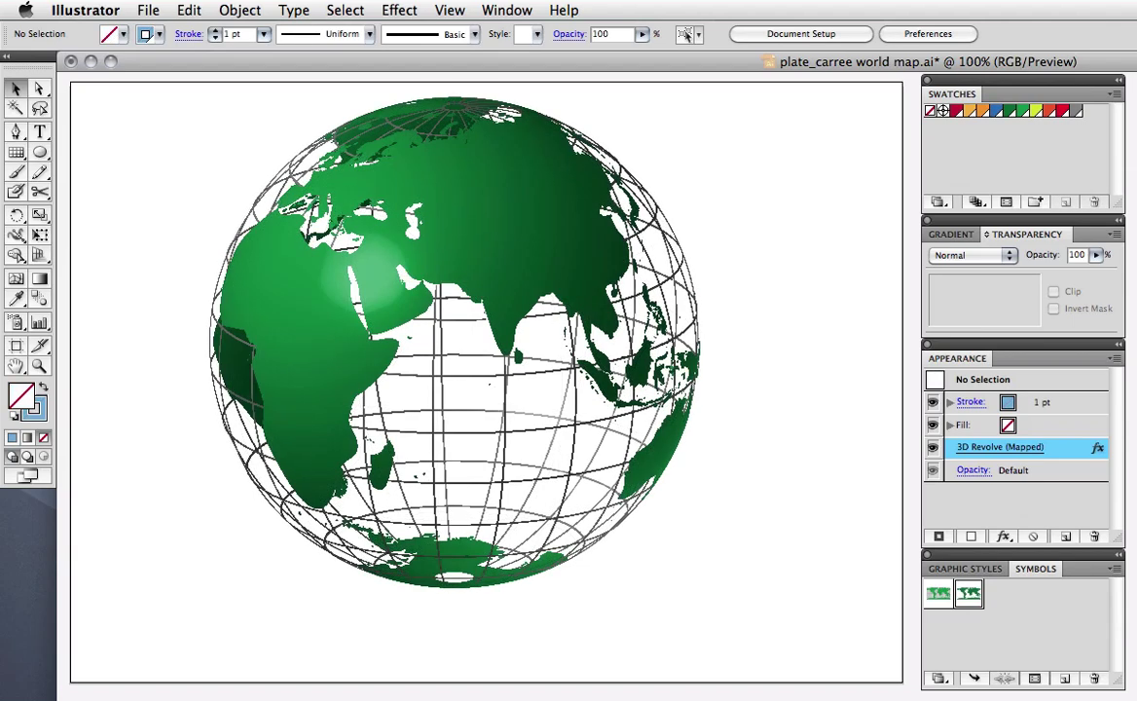